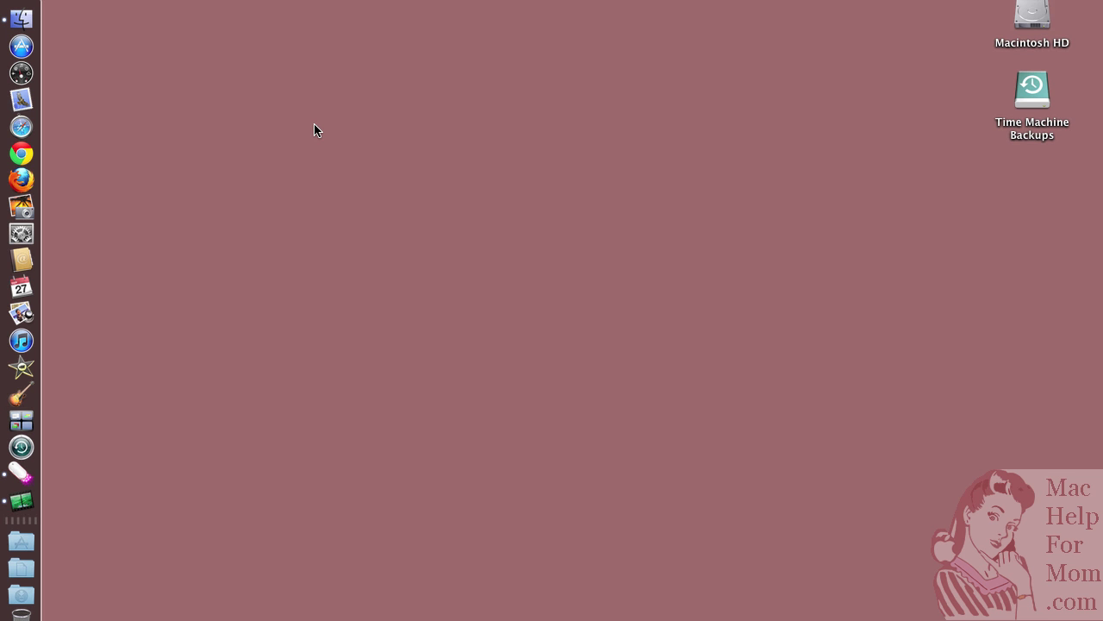
- Show the Dashboard widgets and bring the iStat Pro system monitor into view
key(F12)
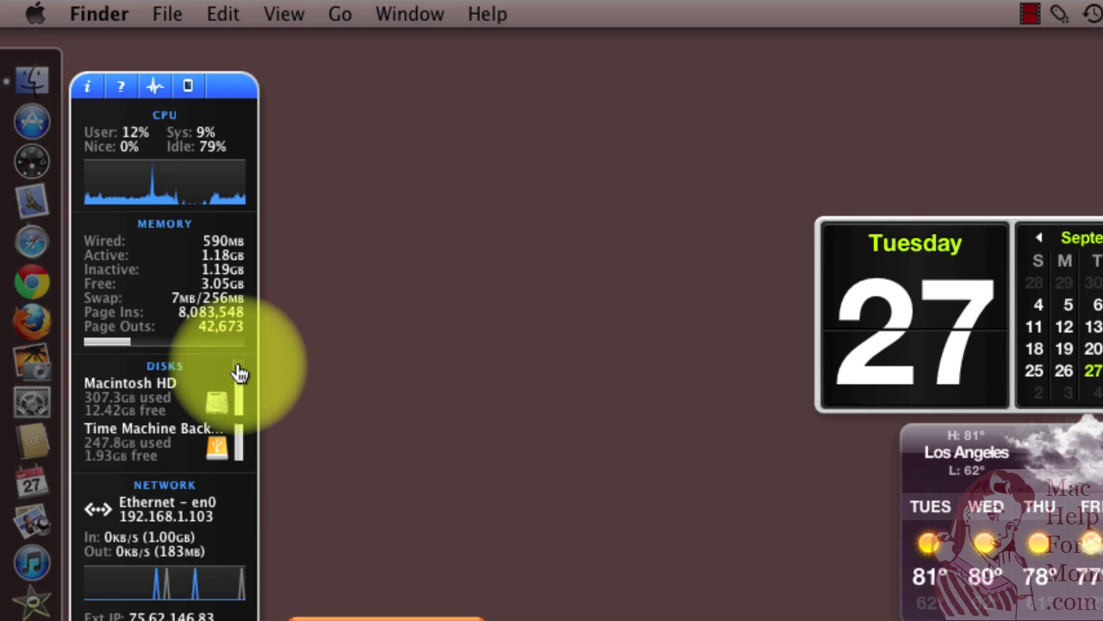
drag(239, 373, 231, 373)
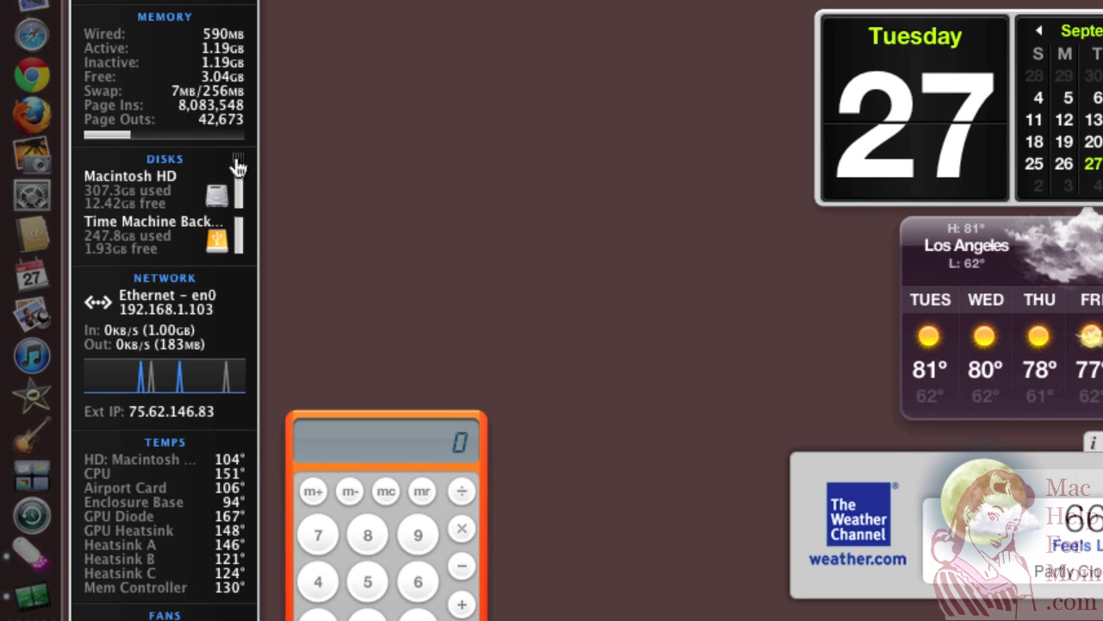
mouse_move(238, 167)
mouse_down()
mouse_move(217, 284)
mouse_move(215, 473)
mouse_move(216, 209)
mouse_move(220, 241)
mouse_move(227, 184)
mouse_up()
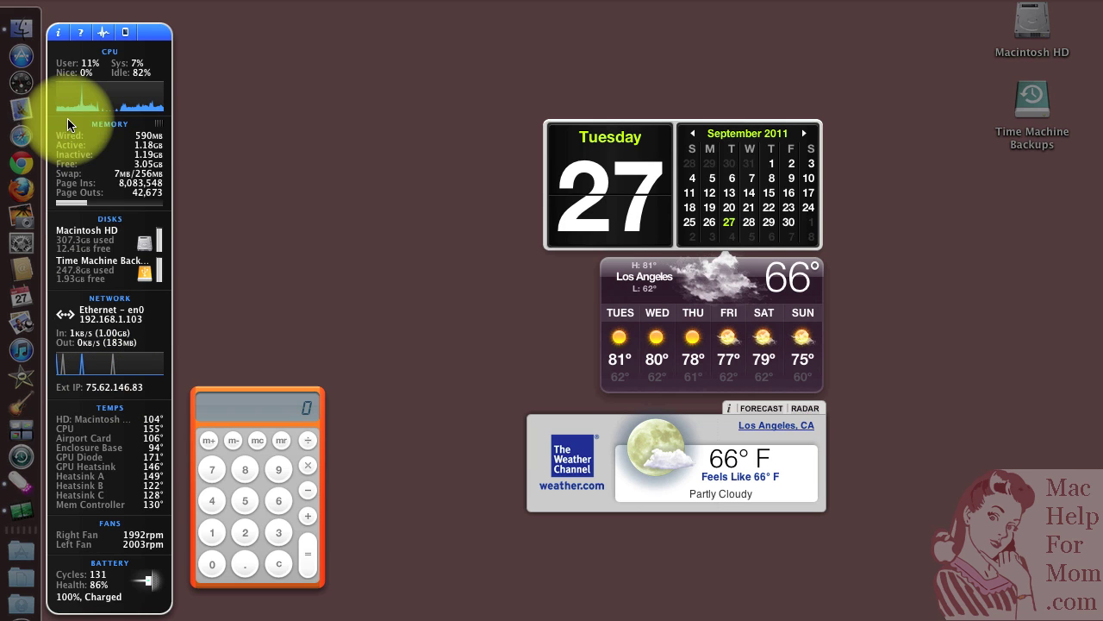
- Turn on the Load & Uptime and Processes sections in the iStat Pro widget's settings
click(58, 35)
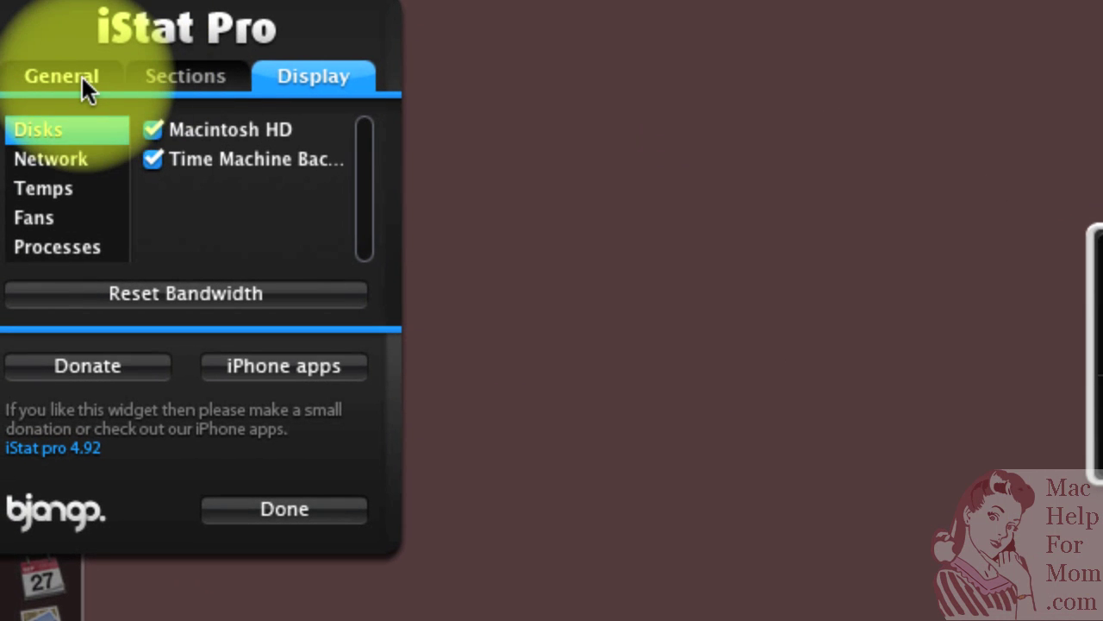
click(191, 86)
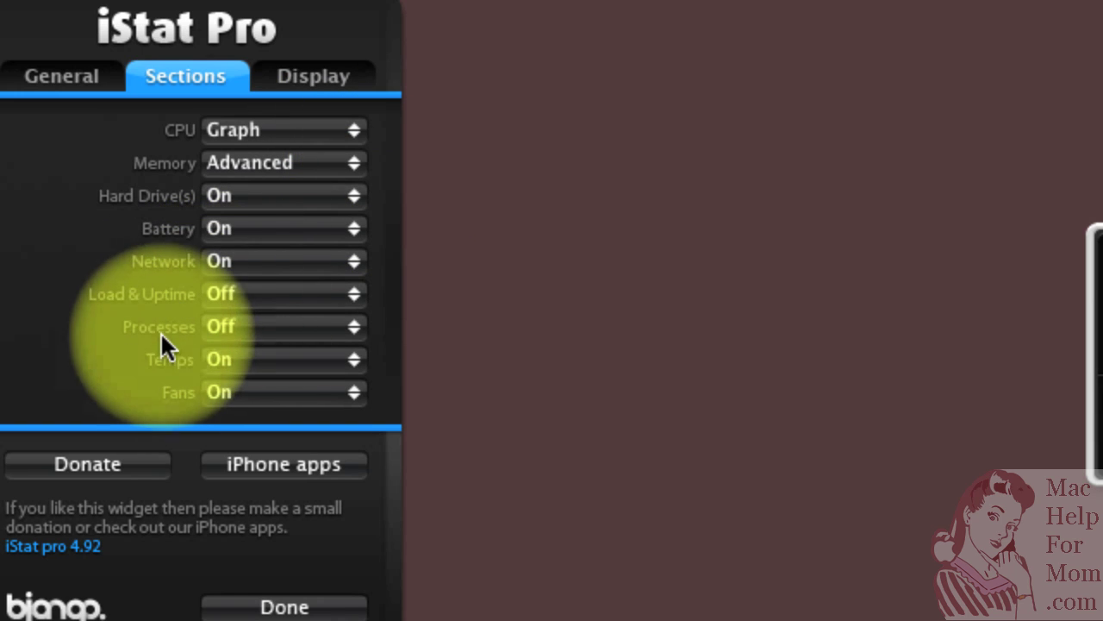
click(352, 293)
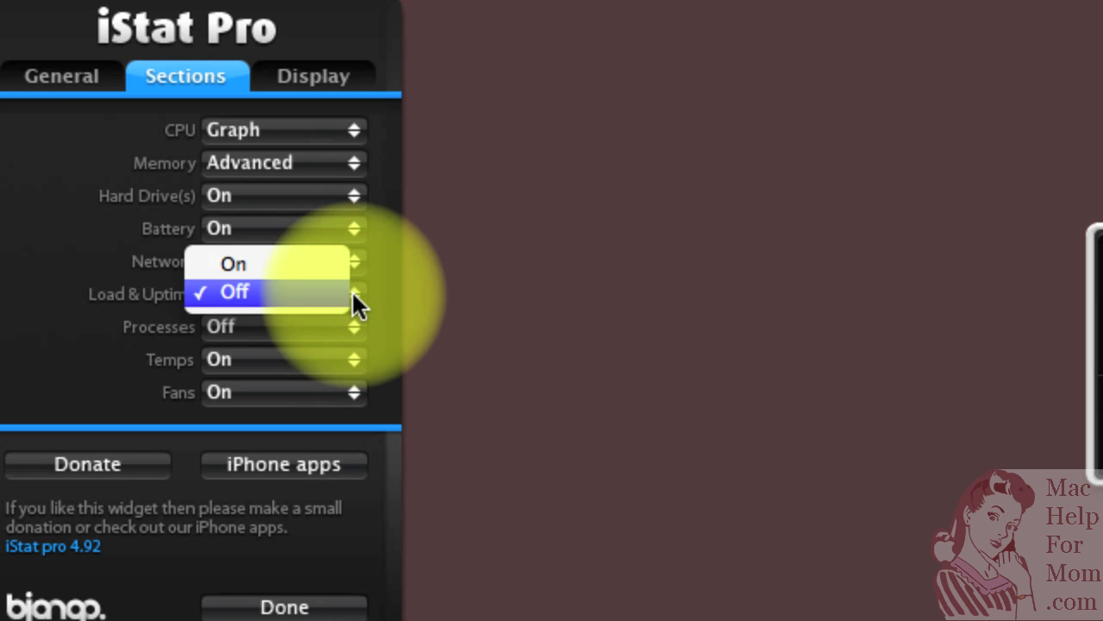
click(286, 260)
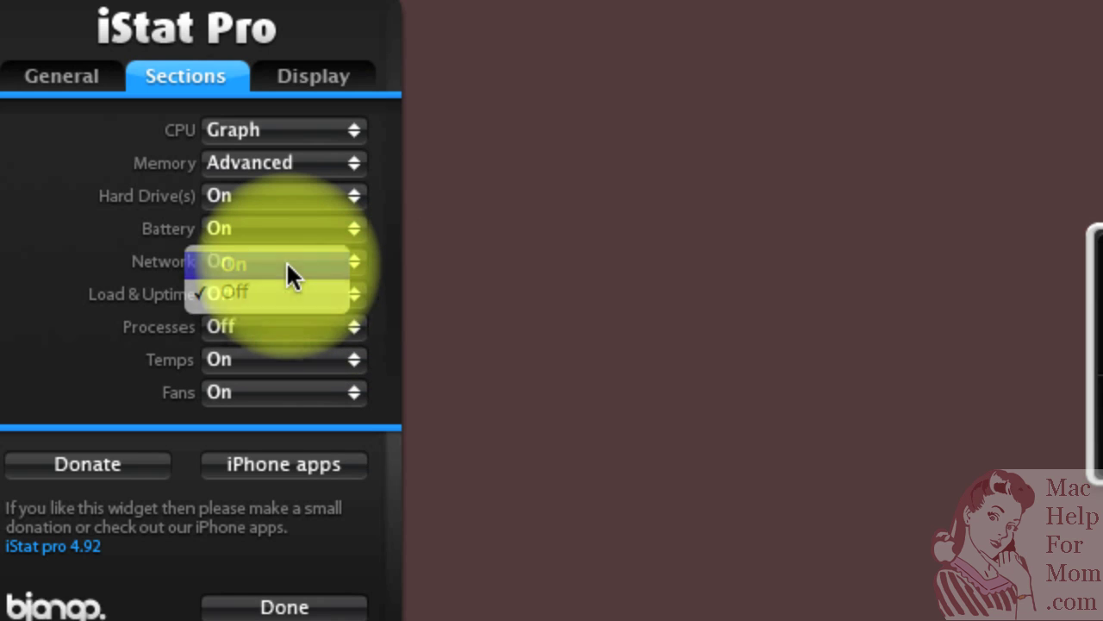
click(349, 325)
click(320, 305)
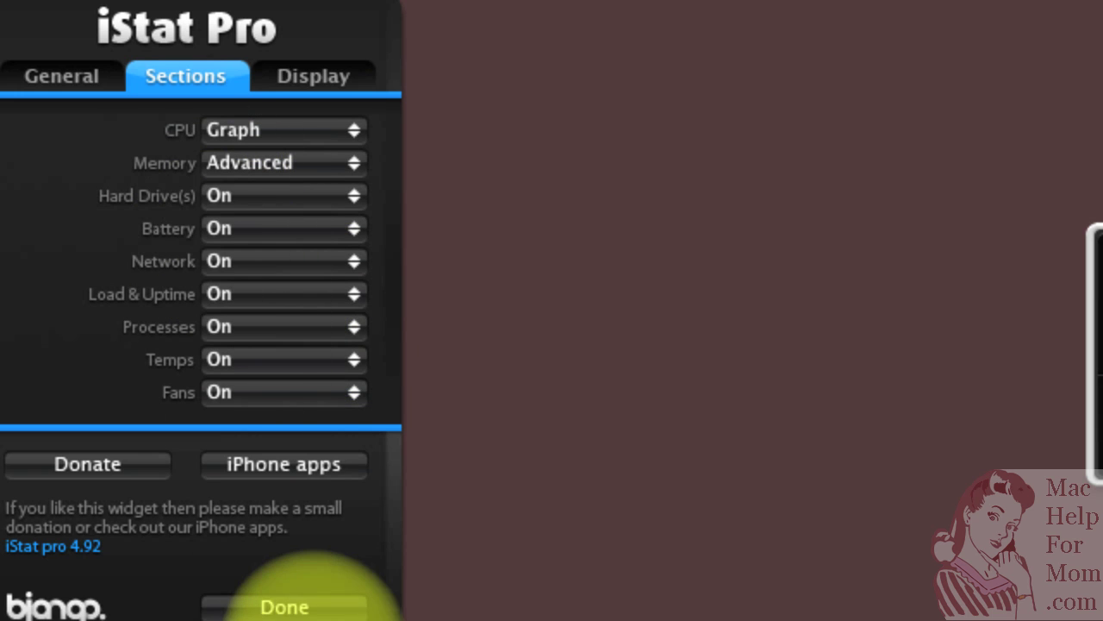
click(315, 608)
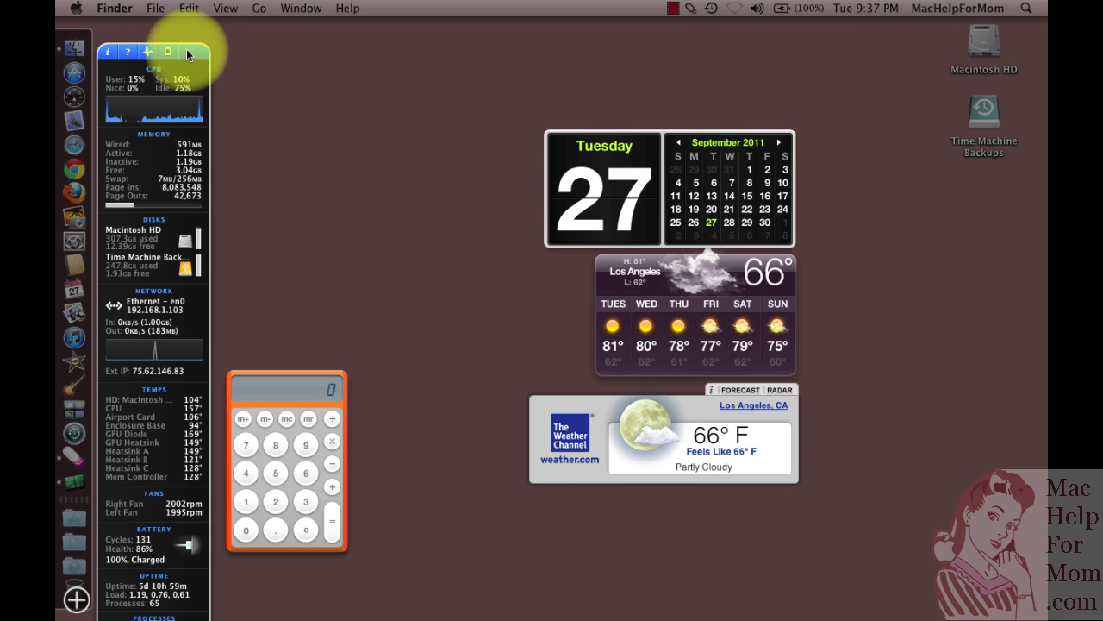
- Set the iStat Pro skin type to Wide and reposition the widget just below the menu bar
drag(188, 53, 190, 29)
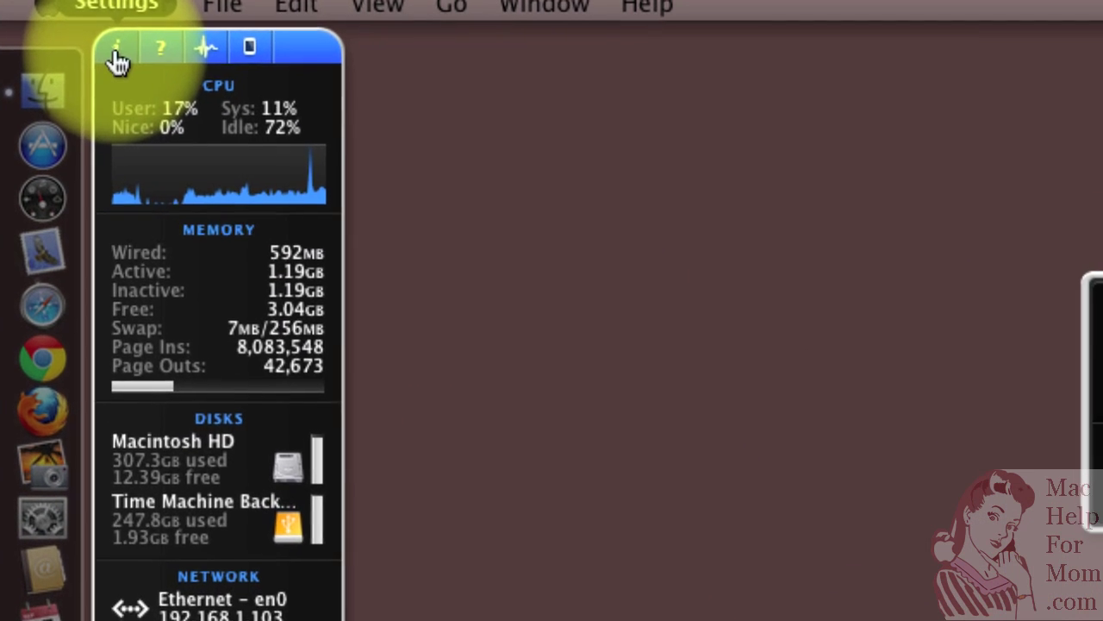
click(117, 56)
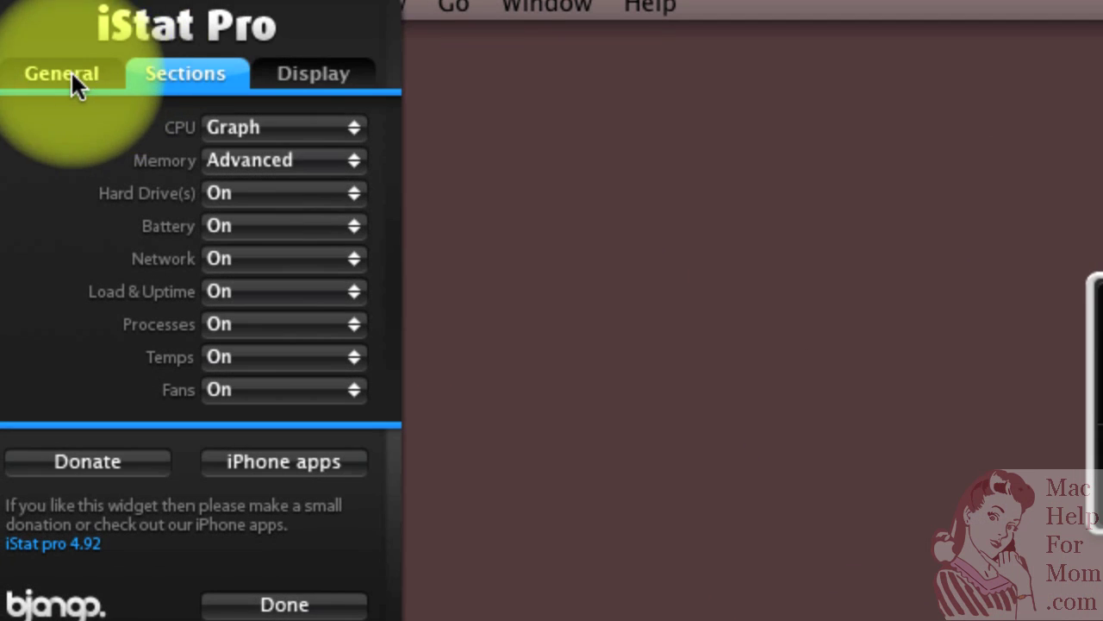
click(72, 76)
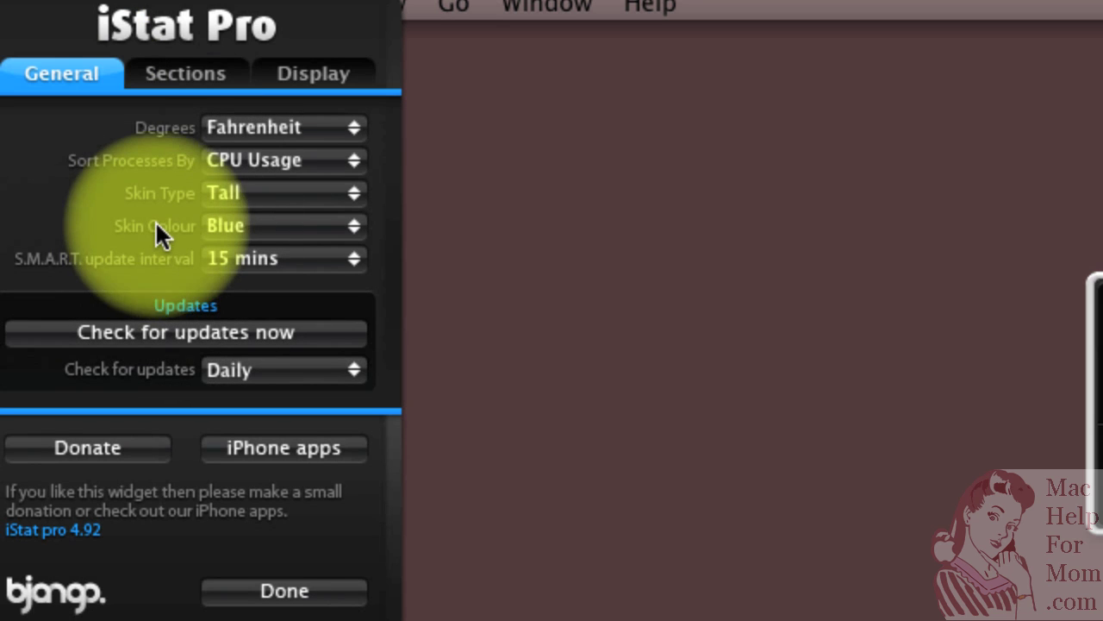
click(354, 192)
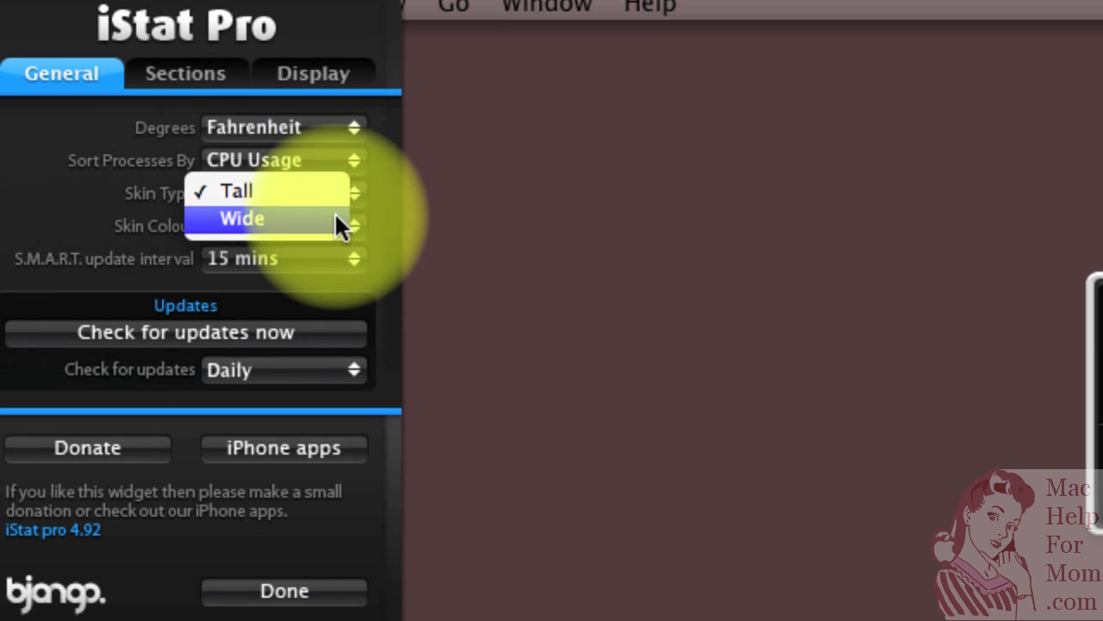
click(336, 220)
click(269, 593)
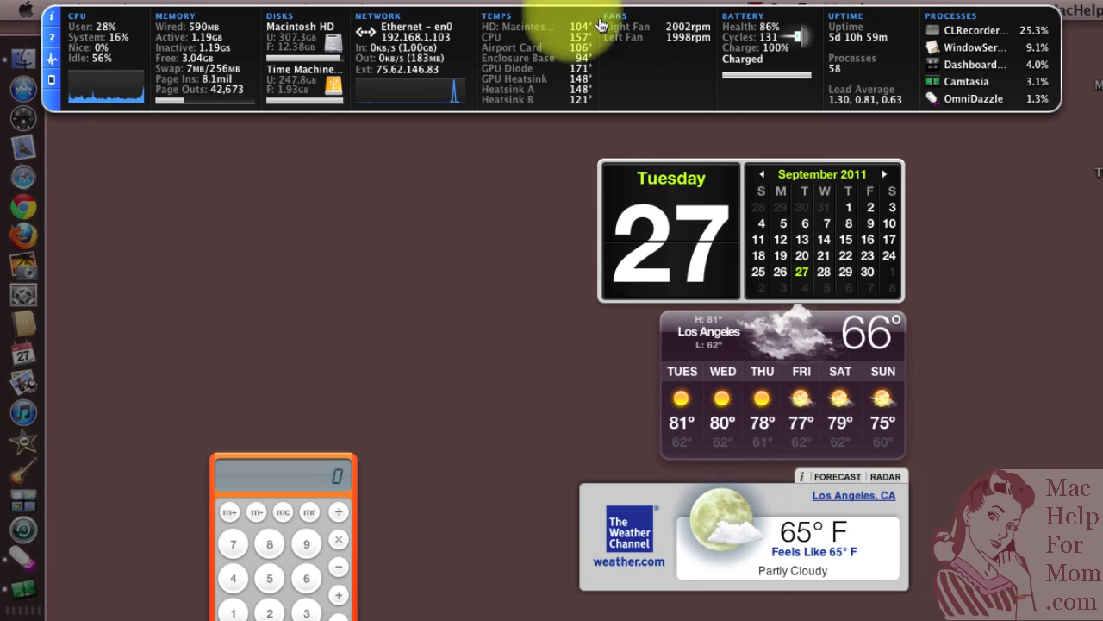
drag(650, 71, 661, 98)
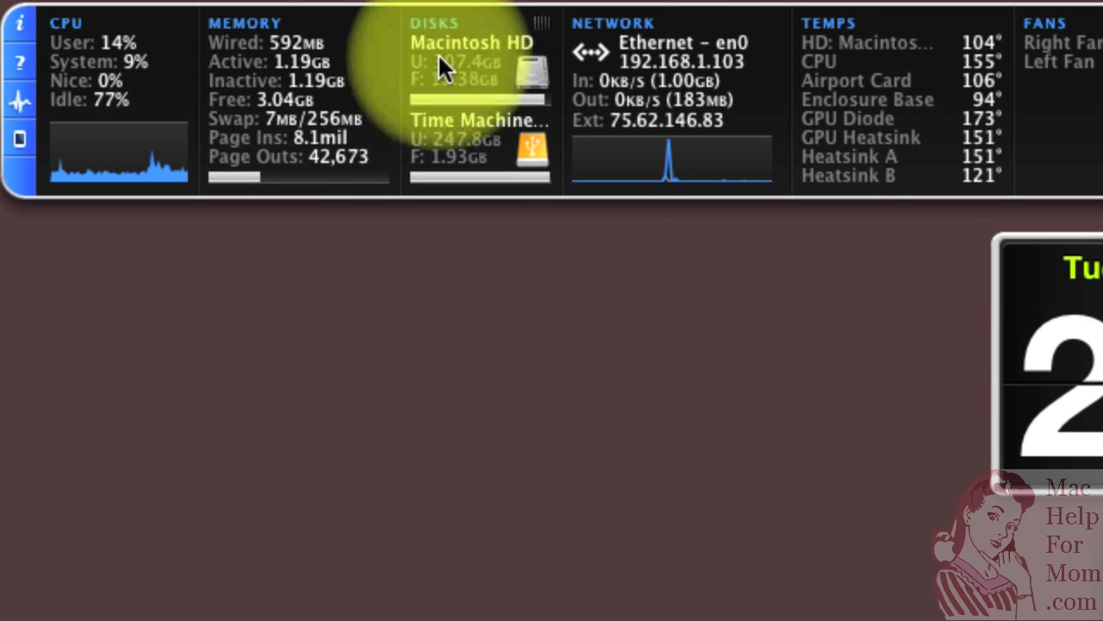
- Turn off the Network section in the iStat Pro widget's settings
click(25, 39)
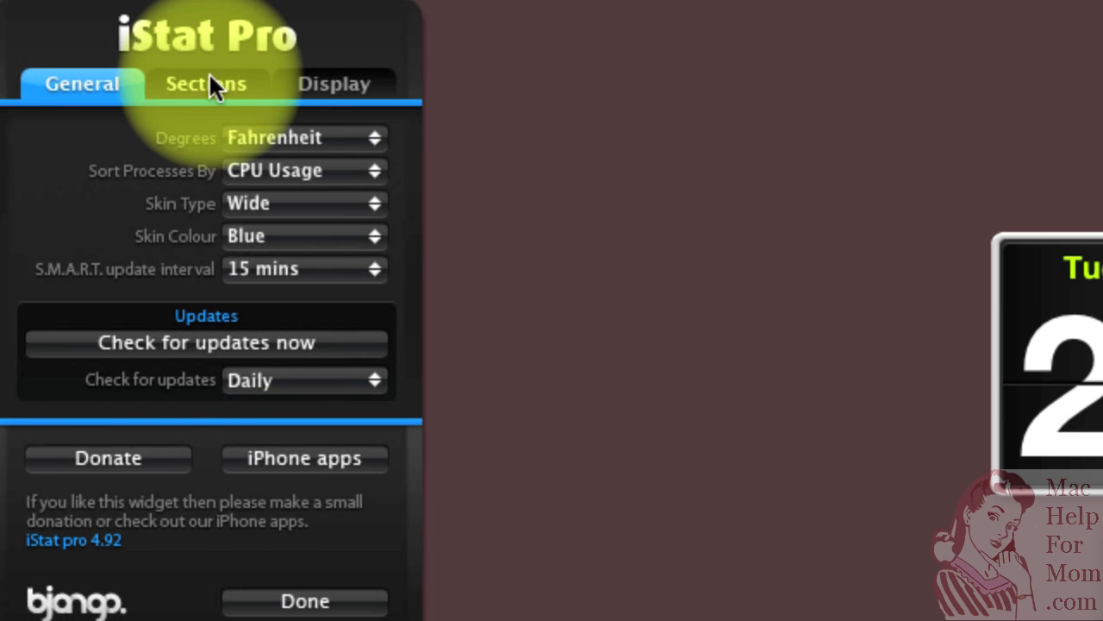
click(210, 75)
click(376, 268)
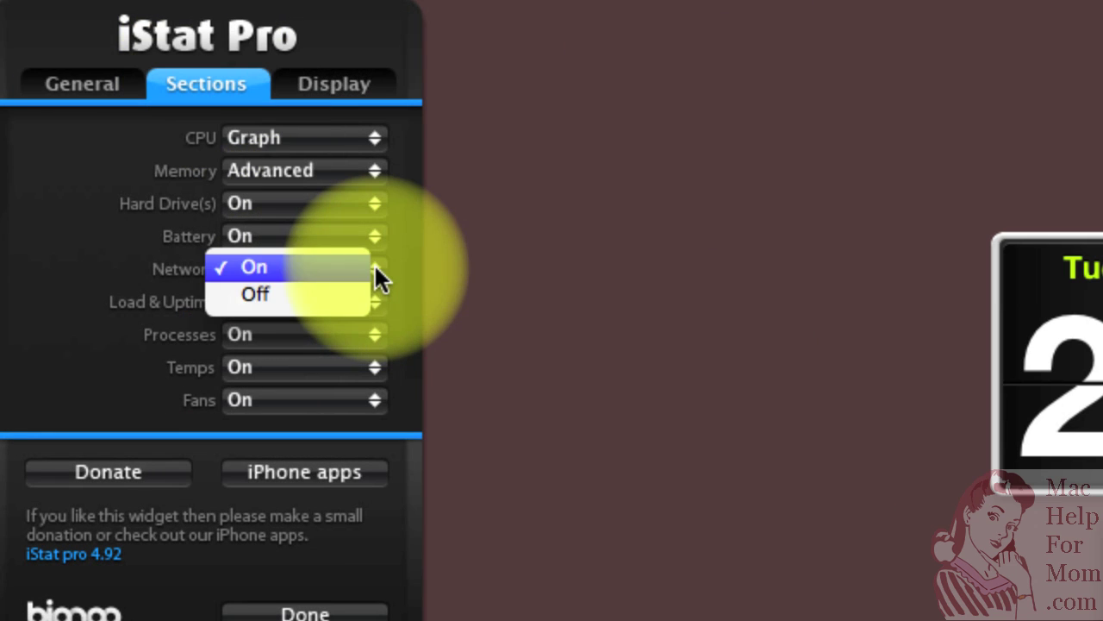
click(324, 293)
click(310, 608)
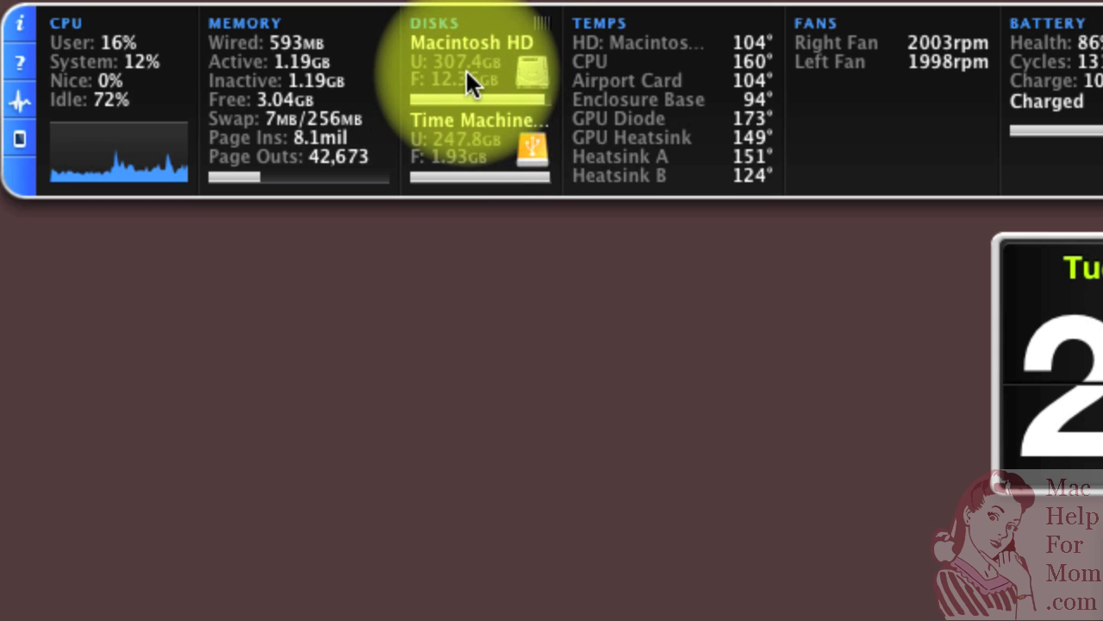
- Hide the Time Machine Backups disk in iStat Pro's display preferences and review the Network, Temps, Fans and Processes options
click(18, 25)
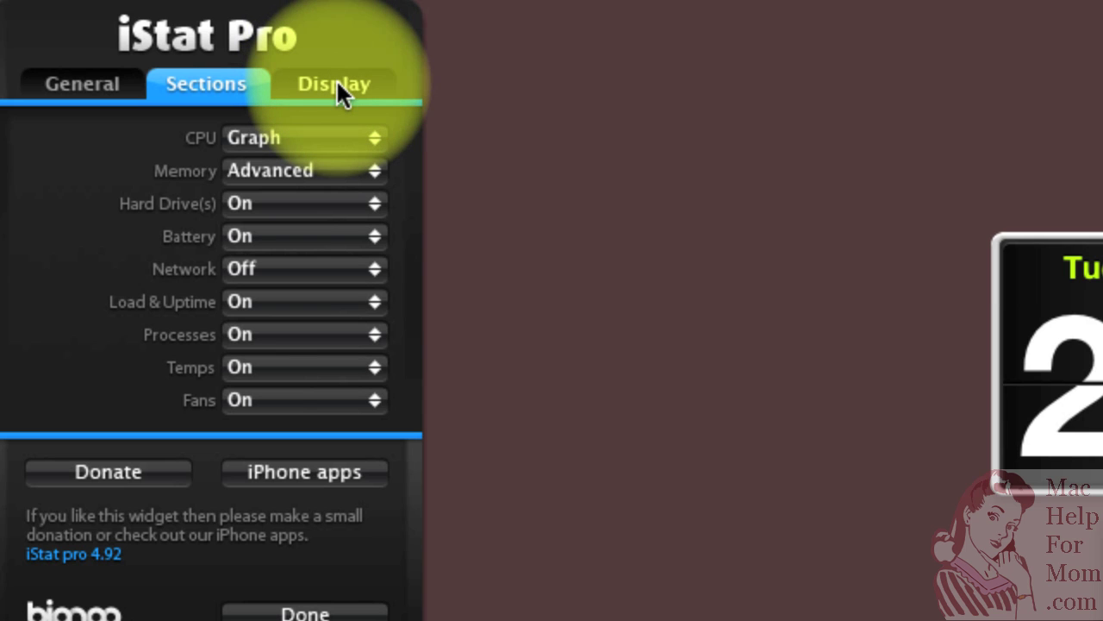
click(336, 82)
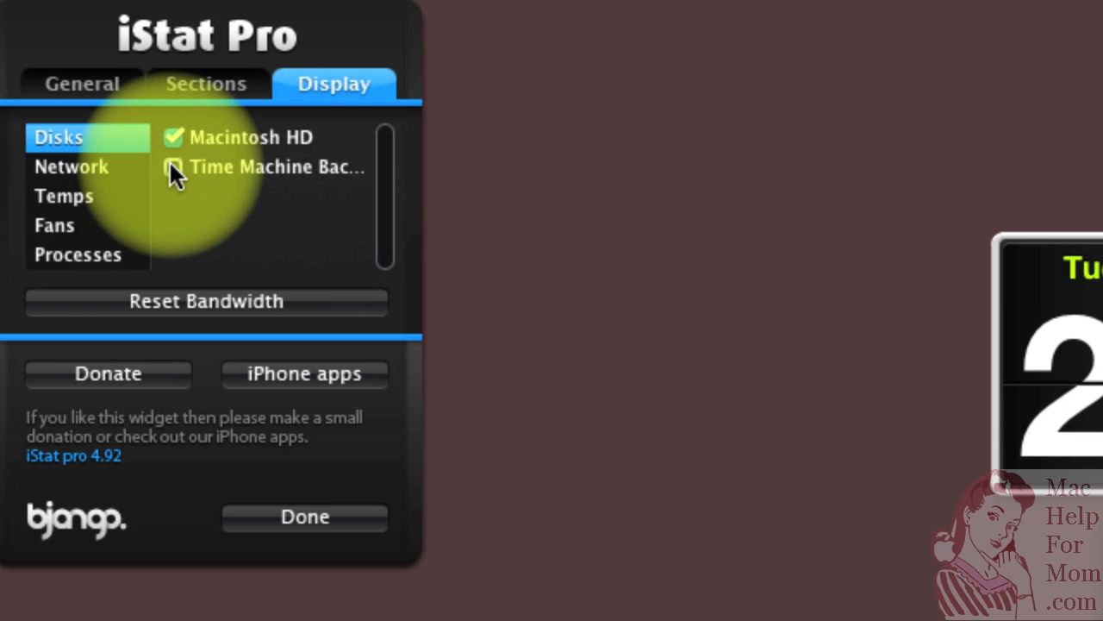
click(77, 165)
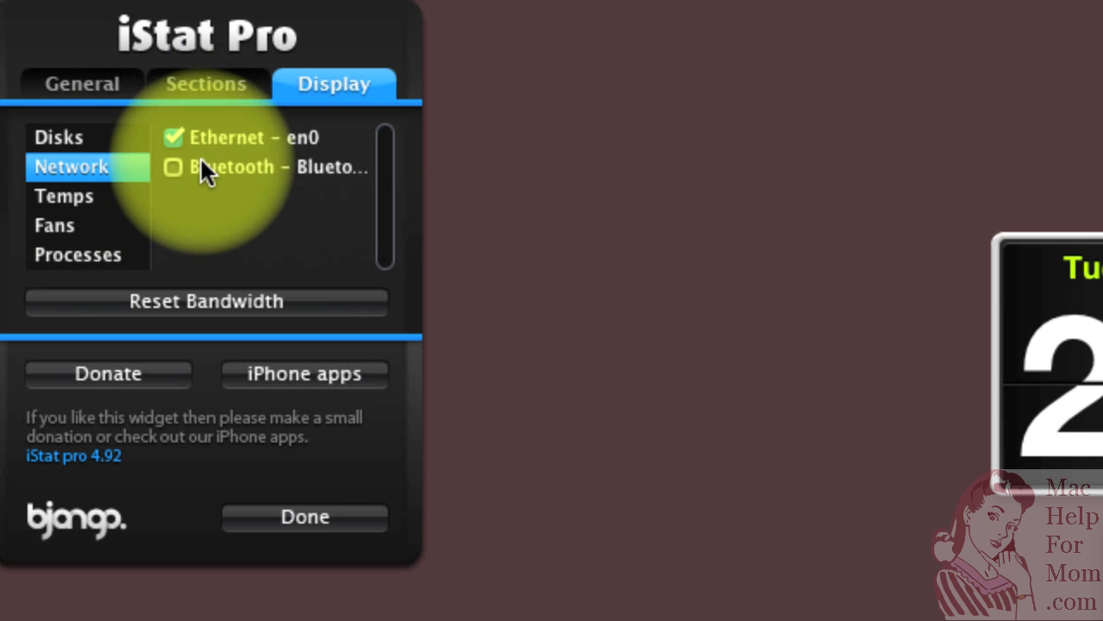
click(82, 198)
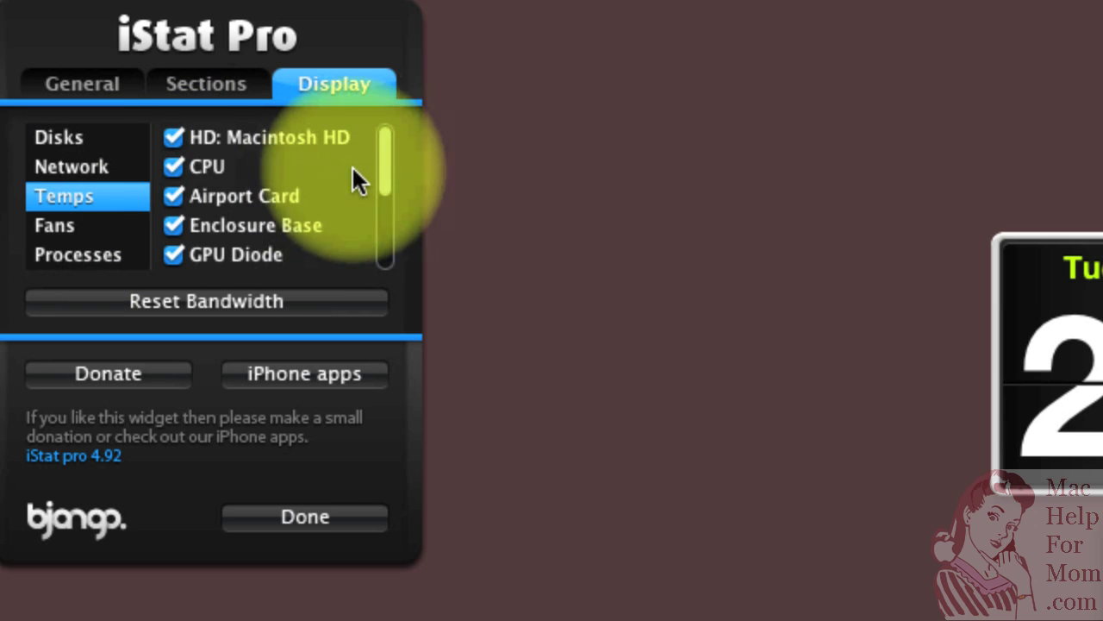
mouse_move(384, 151)
mouse_down()
mouse_move(382, 233)
mouse_move(400, 145)
mouse_up()
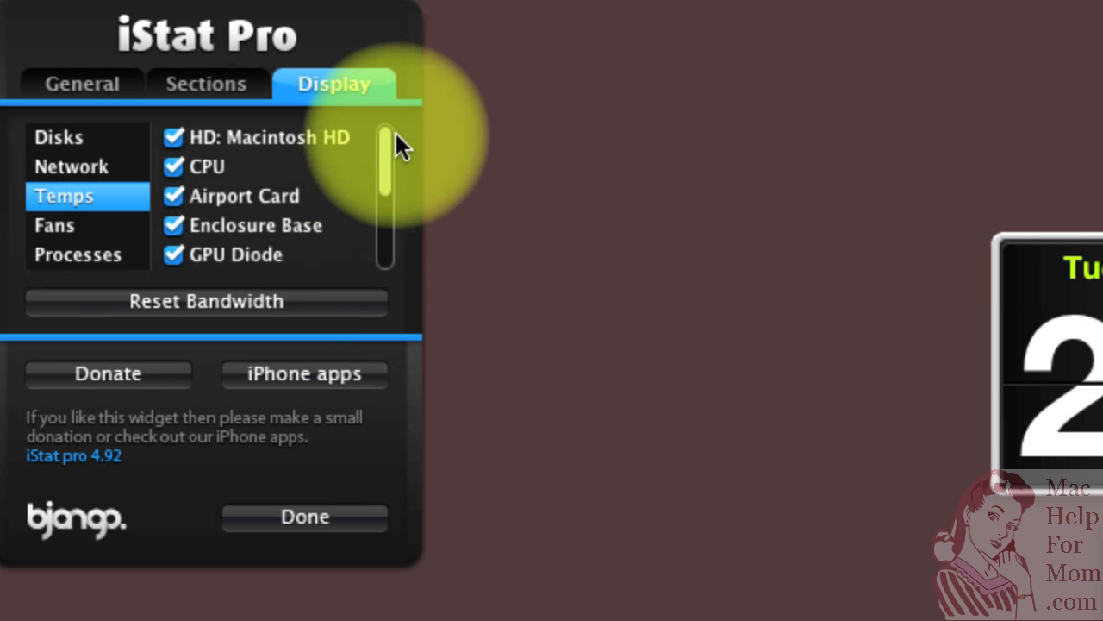
click(107, 227)
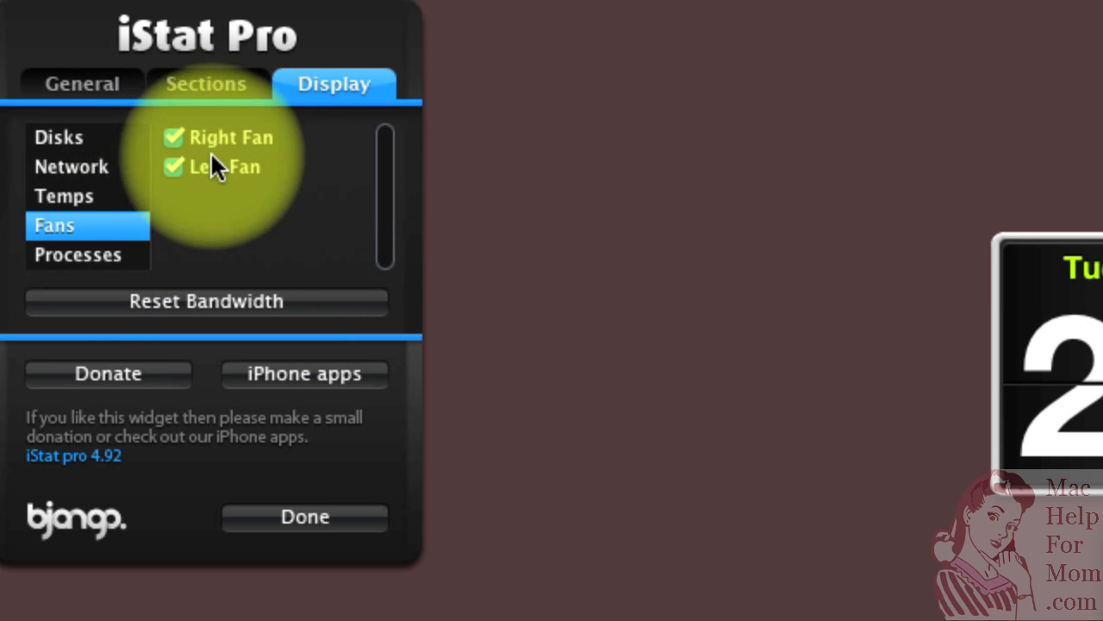
click(96, 252)
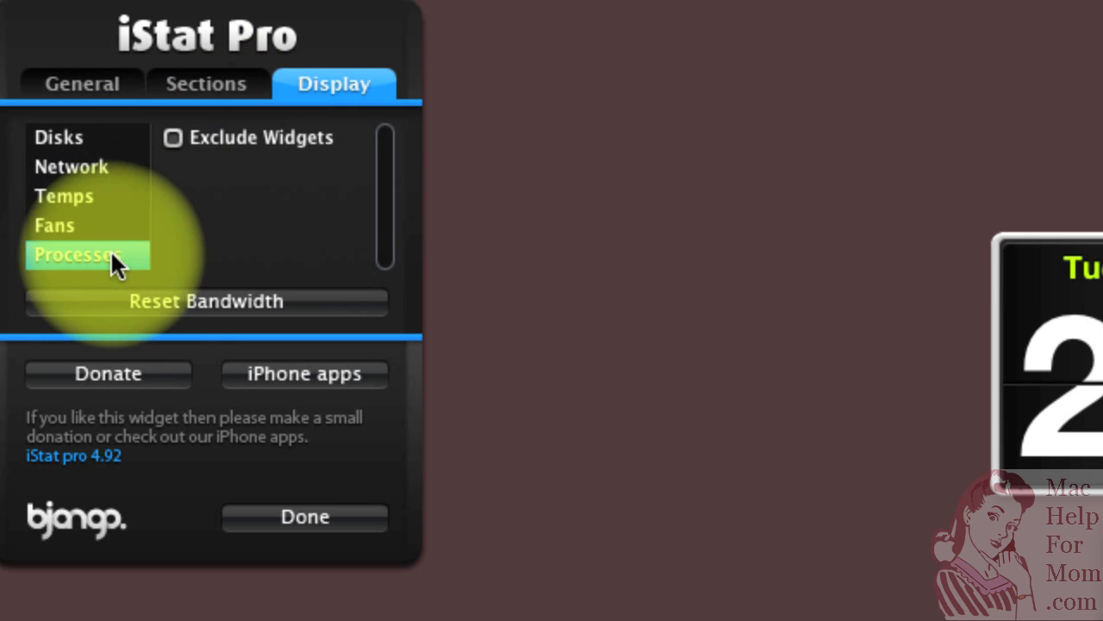
click(317, 531)
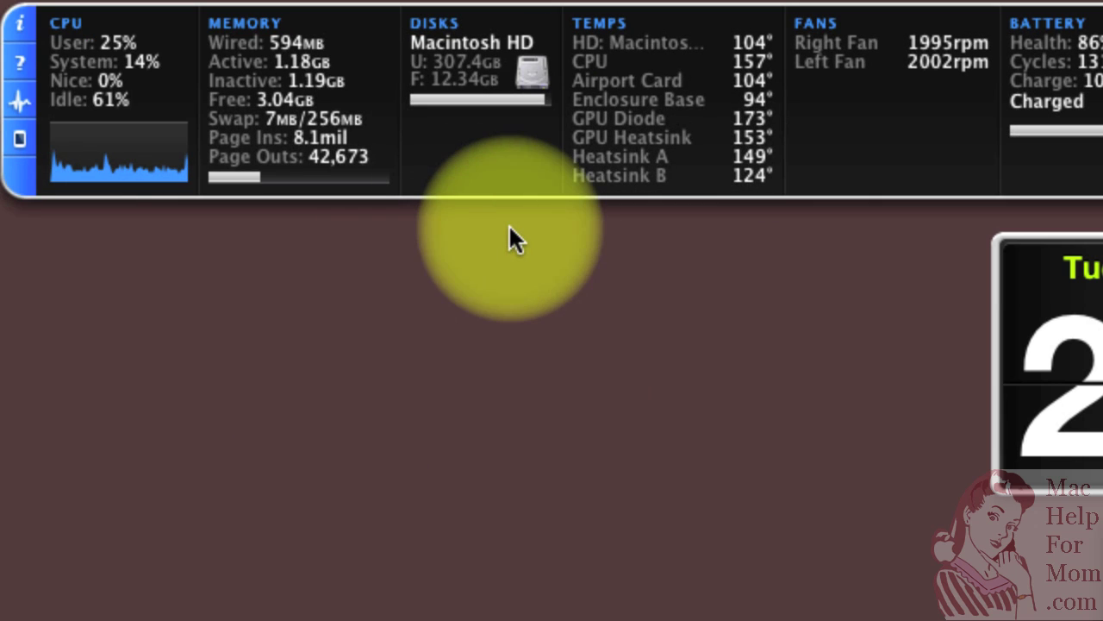
- Hide the Dashboard and bring its widgets back
mouse_move(439, 141)
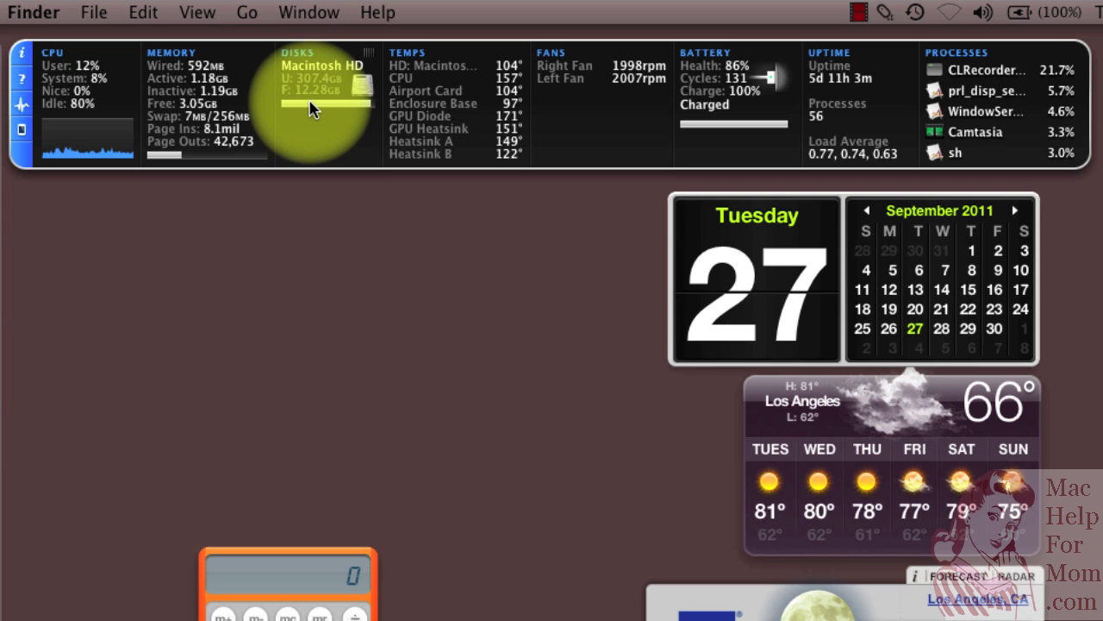
key(F12)
key(F12)
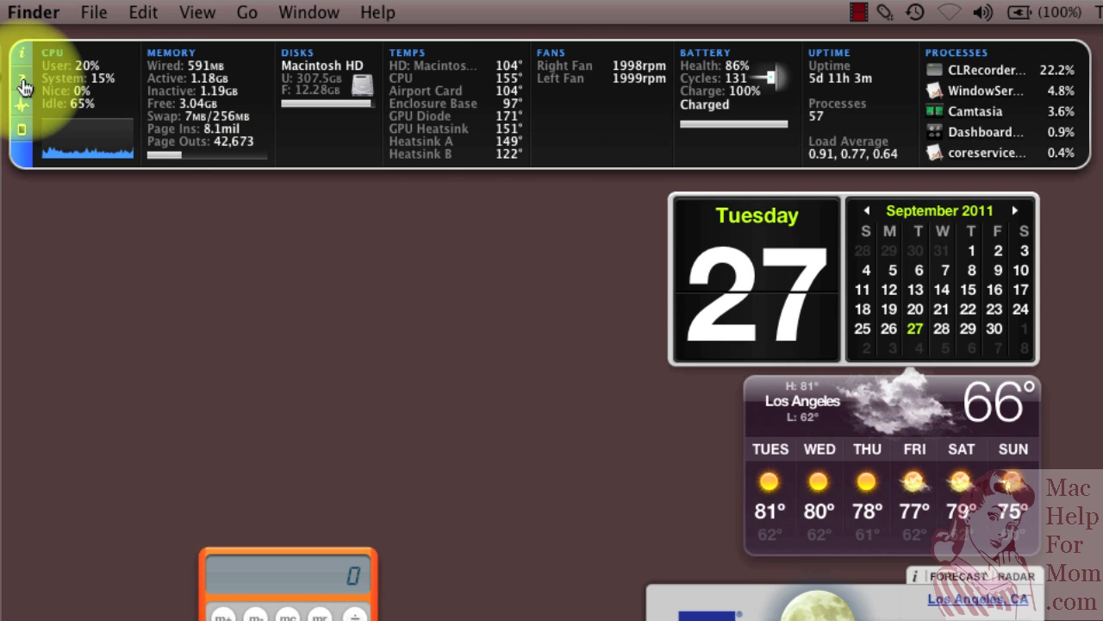
- Open the widget's online iStat pro manual in Safari and look through its descriptions of the monitoring sections
key(F12)
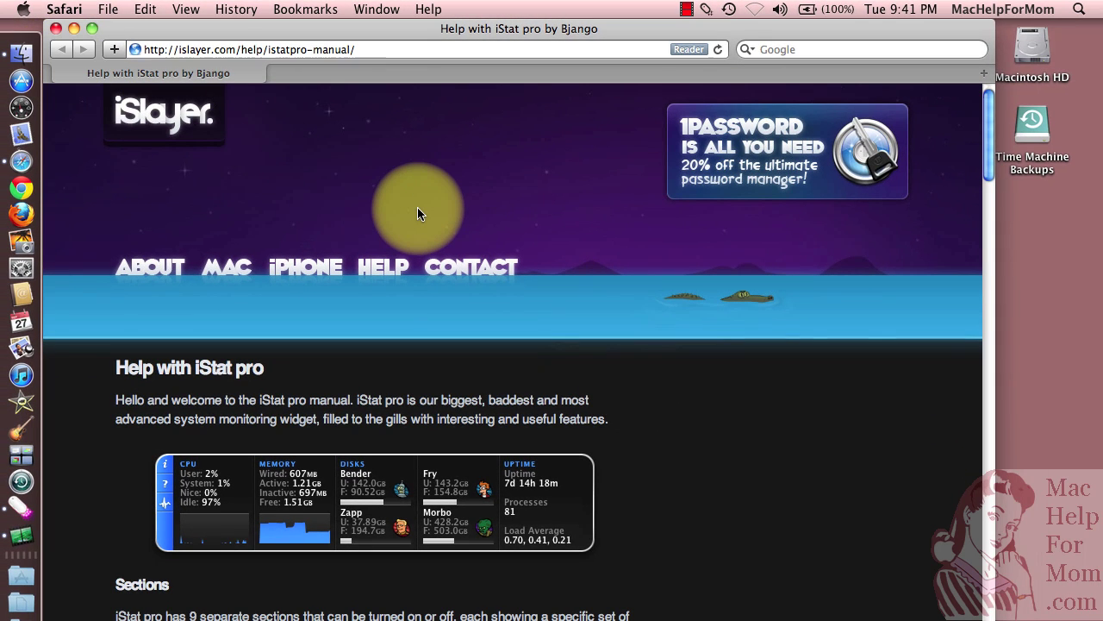
scroll(418, 209, down, 10)
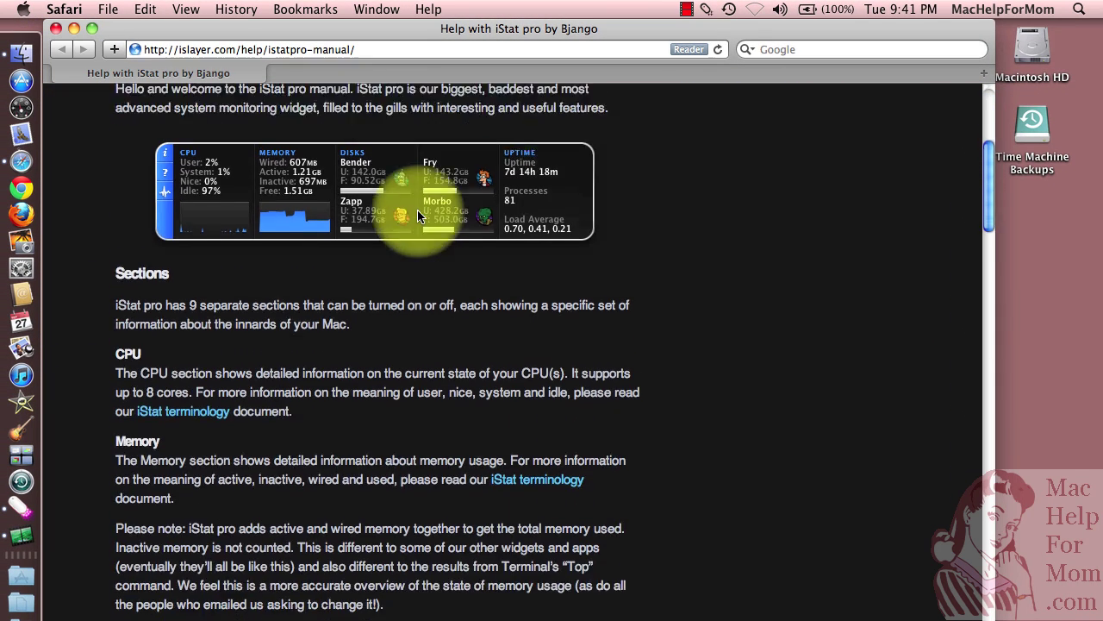
scroll(417, 209, down, 8)
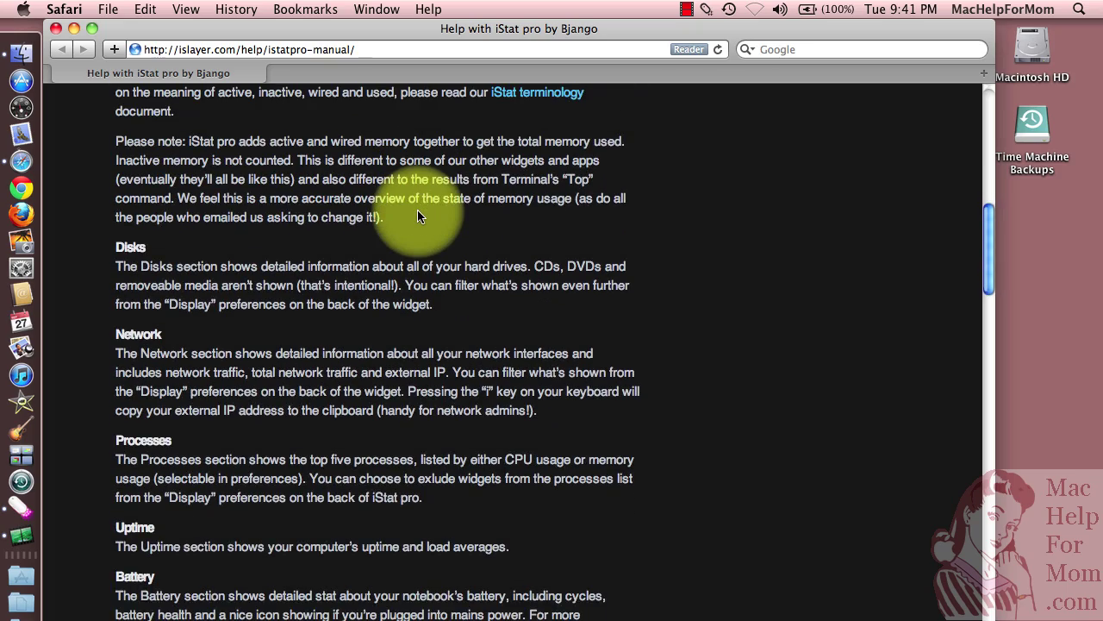
scroll(418, 209, down, 1)
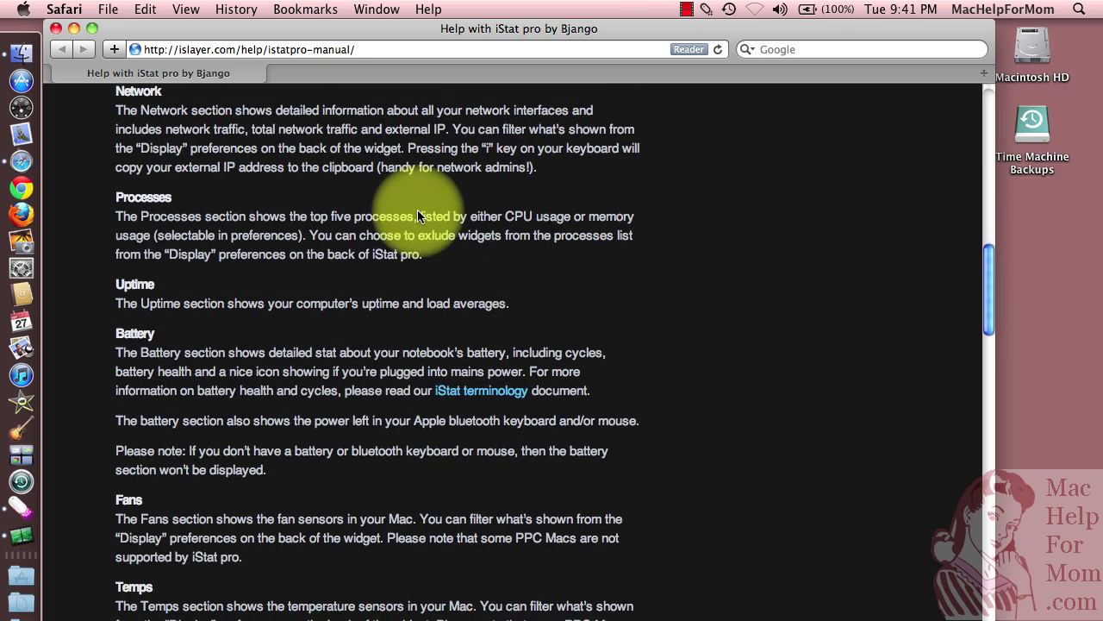
scroll(418, 210, up, 19)
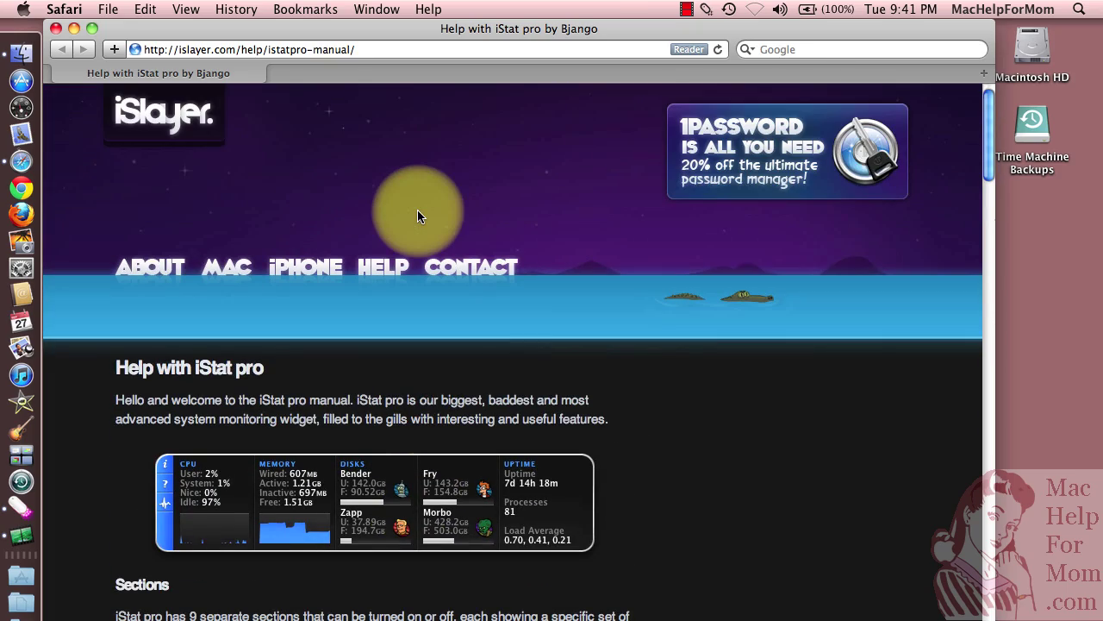